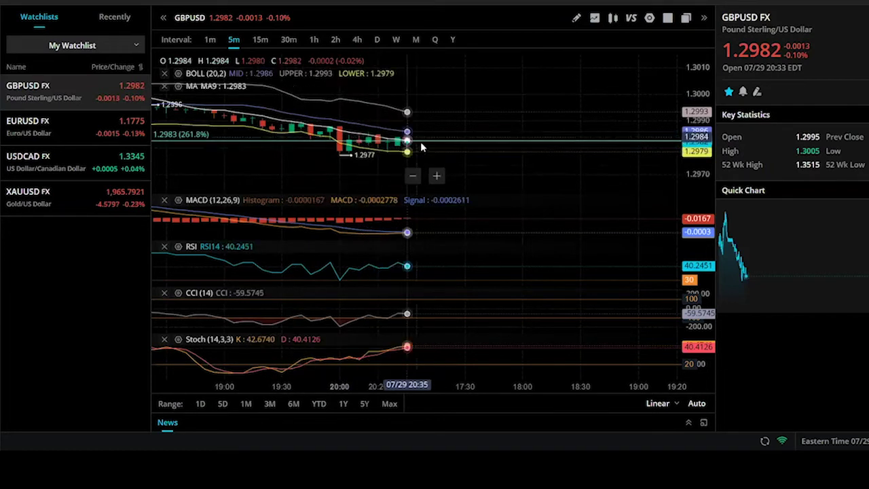
Zoom out the 5-minute GBPUSD chart to show more candles.
{"action": "scroll", "coordinate": [455, 154], "scroll_direction": "down", "scroll_amount": 1}
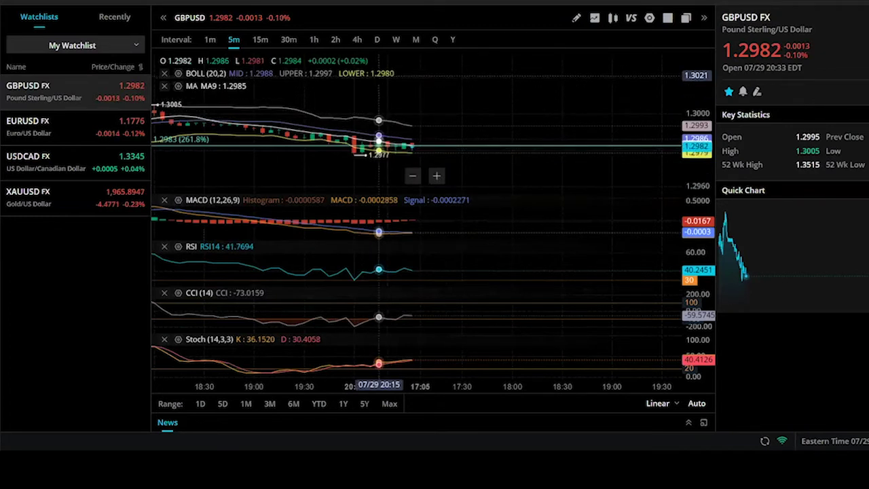
{"action": "left_click", "coordinate": [314, 40]}
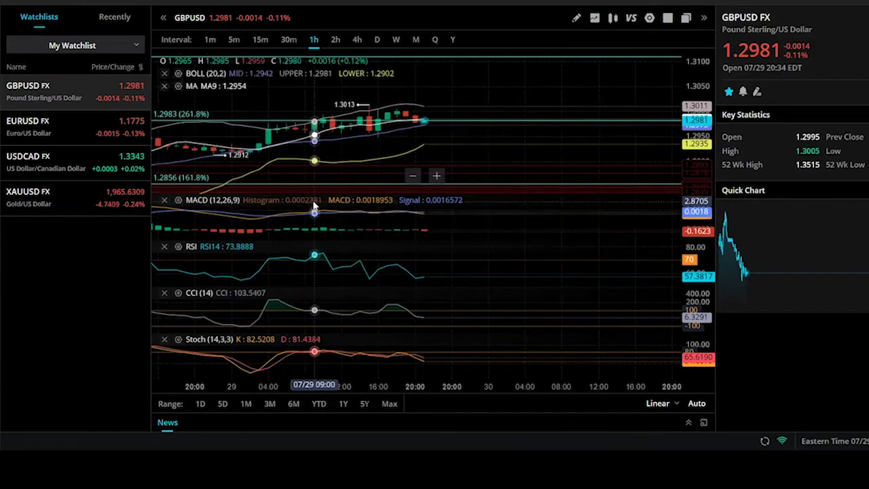
{"action": "scroll", "coordinate": [313, 206], "scroll_direction": "down", "scroll_amount": 3}
{"action": "scroll", "coordinate": [302, 201], "scroll_direction": "up", "scroll_amount": 3}
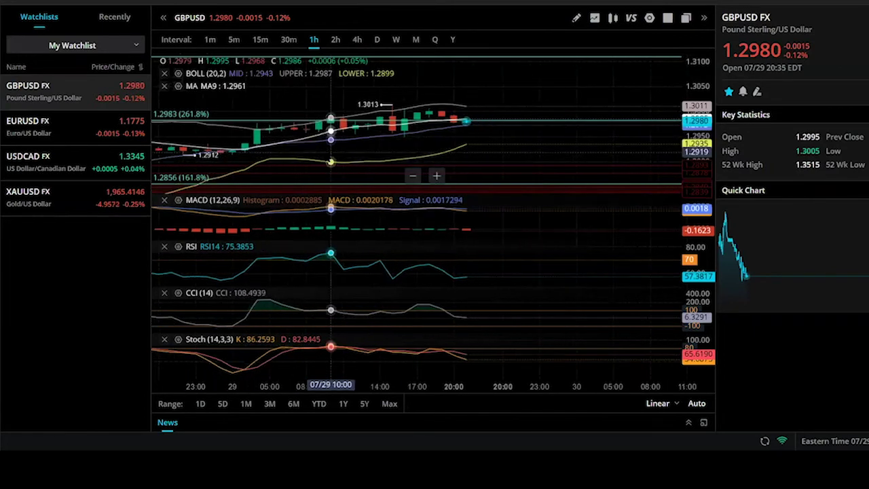
Zoom in on the latest hourly GBPUSD candles and select the MA9 moving average line.
{"action": "scroll", "coordinate": [331, 152], "scroll_direction": "down", "scroll_amount": 2}
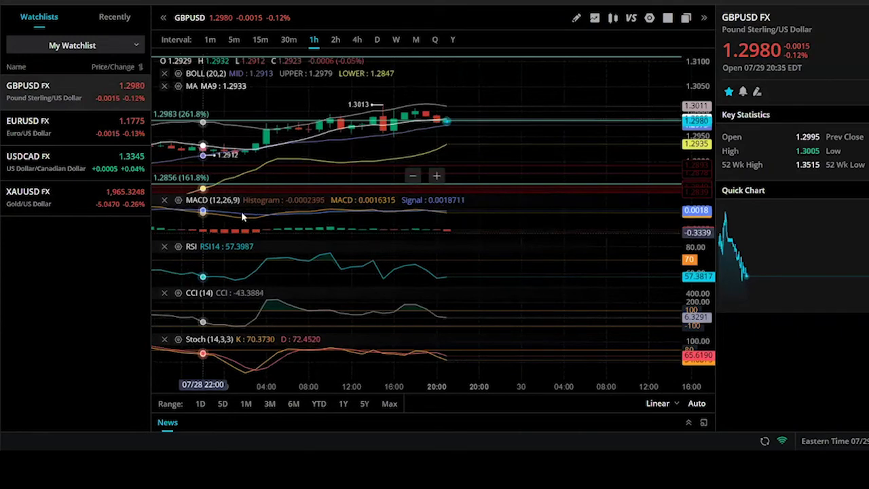
{"action": "scroll", "coordinate": [299, 203], "scroll_direction": "up", "scroll_amount": 3}
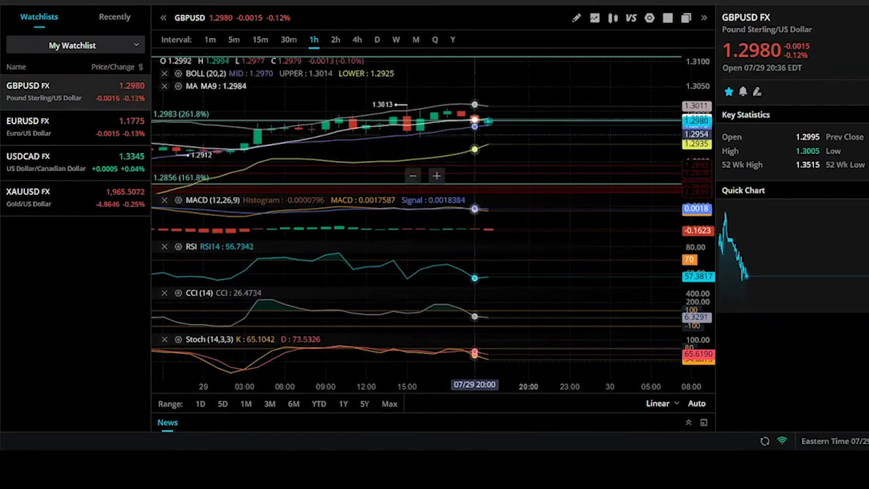
{"action": "scroll", "coordinate": [527, 145], "scroll_direction": "up", "scroll_amount": 3}
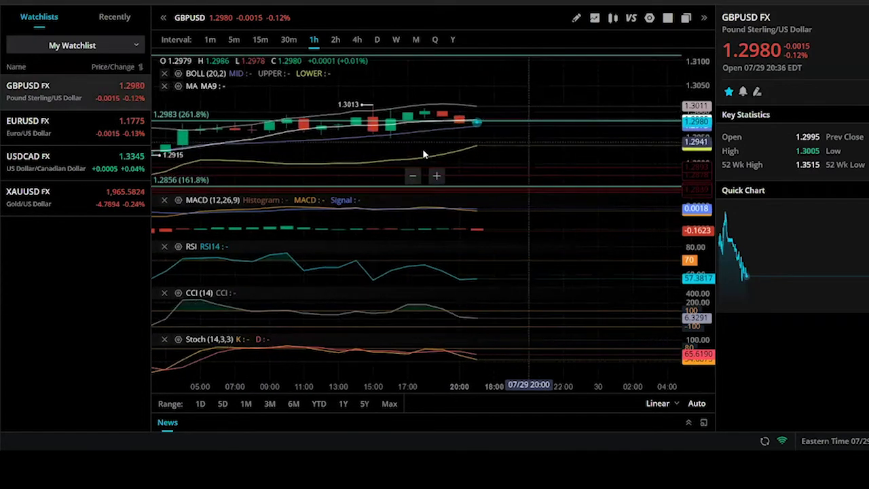
{"action": "scroll", "coordinate": [423, 154], "scroll_direction": "up", "scroll_amount": 5}
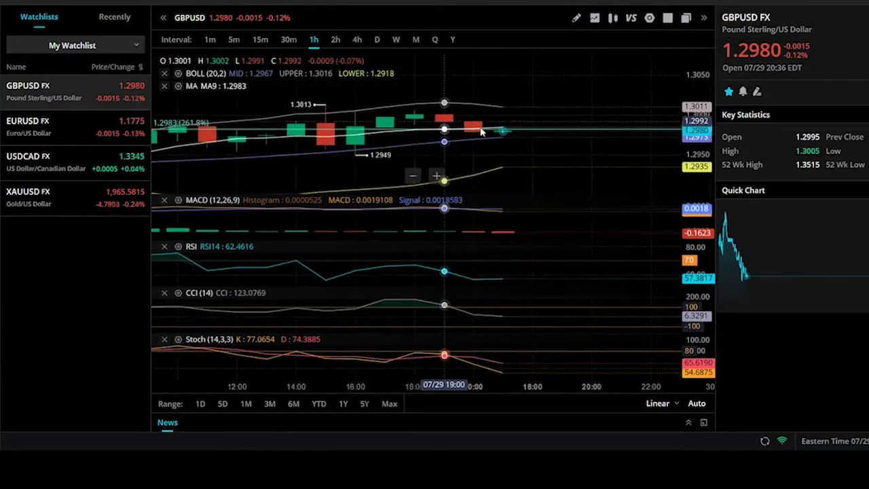
{"action": "left_click", "coordinate": [445, 138]}
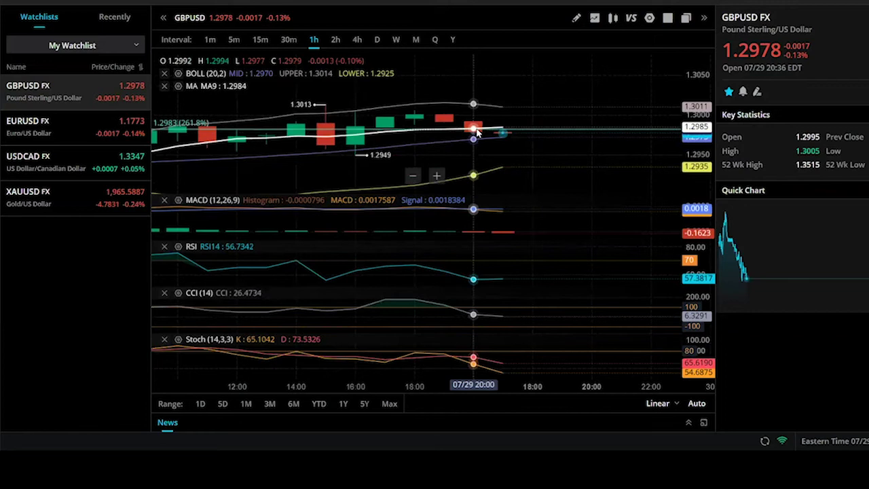
Step the GBPUSD chart down to 30-minute, then 15-minute candles, and zoom in.
{"action": "left_click", "coordinate": [288, 39]}
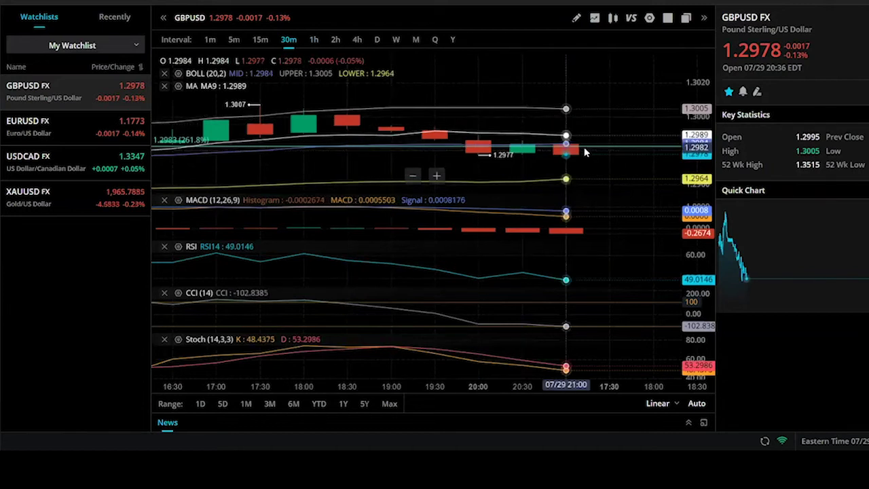
{"action": "left_click", "coordinate": [261, 40]}
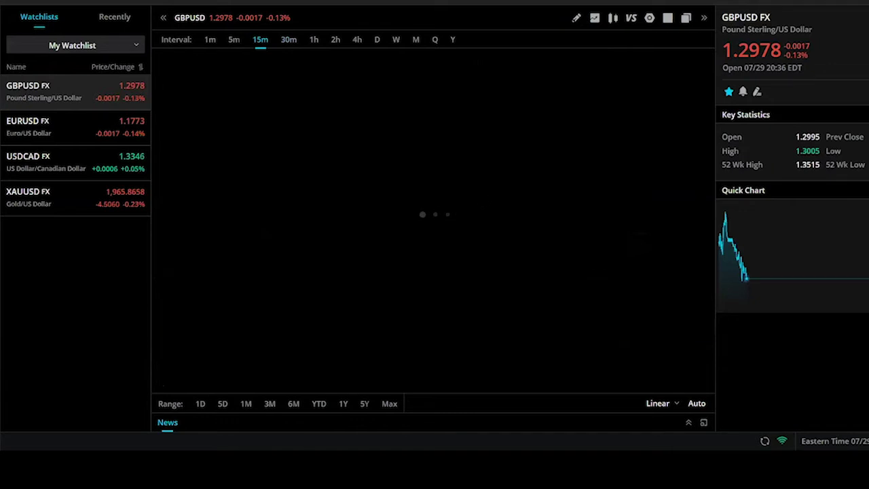
{"action": "scroll", "coordinate": [489, 201], "scroll_direction": "down", "scroll_amount": 3}
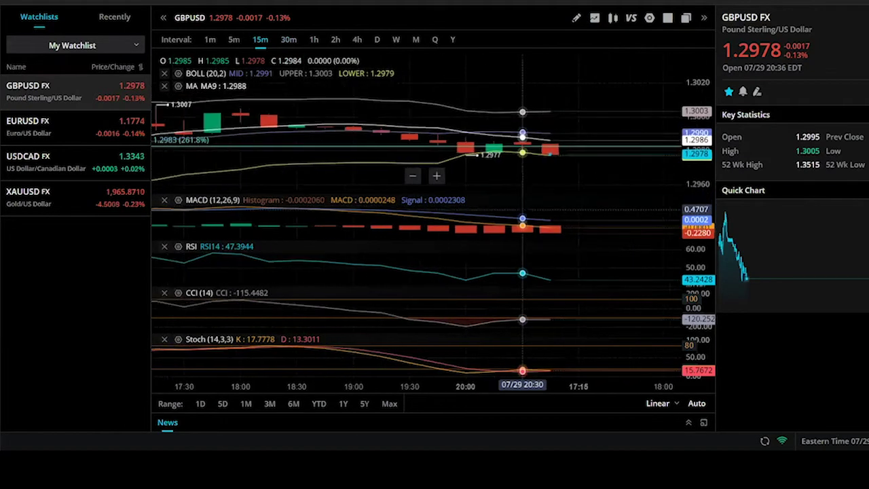
{"action": "scroll", "coordinate": [498, 197], "scroll_direction": "up", "scroll_amount": 2}
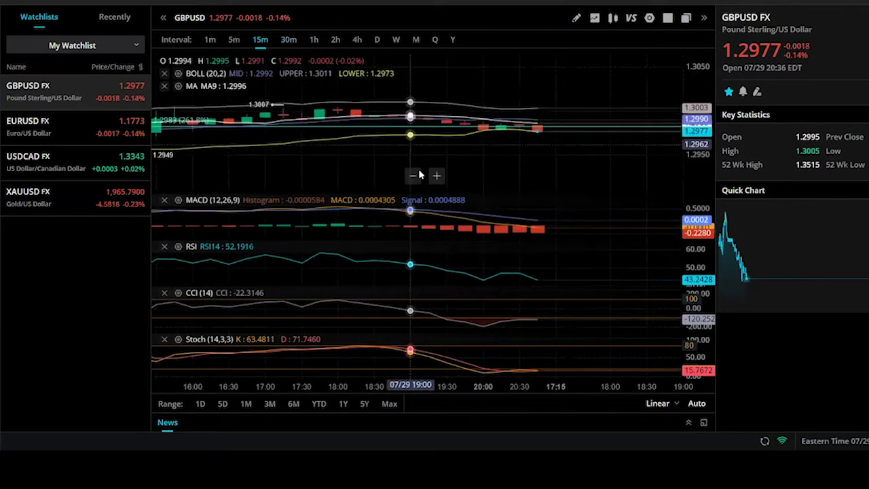
{"action": "scroll", "coordinate": [412, 173], "scroll_direction": "up", "scroll_amount": 1}
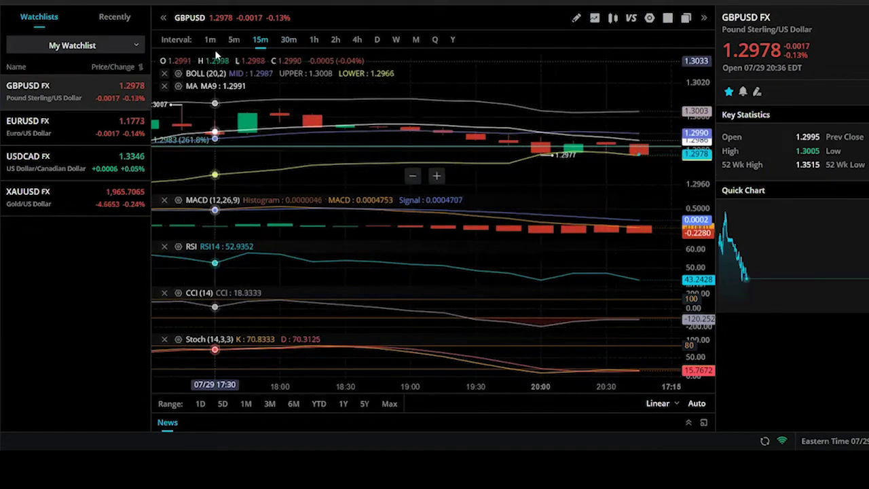
Switch to 5-minute candles, zoom in, and shift the candles left for empty space on the right.
{"action": "left_click", "coordinate": [234, 41]}
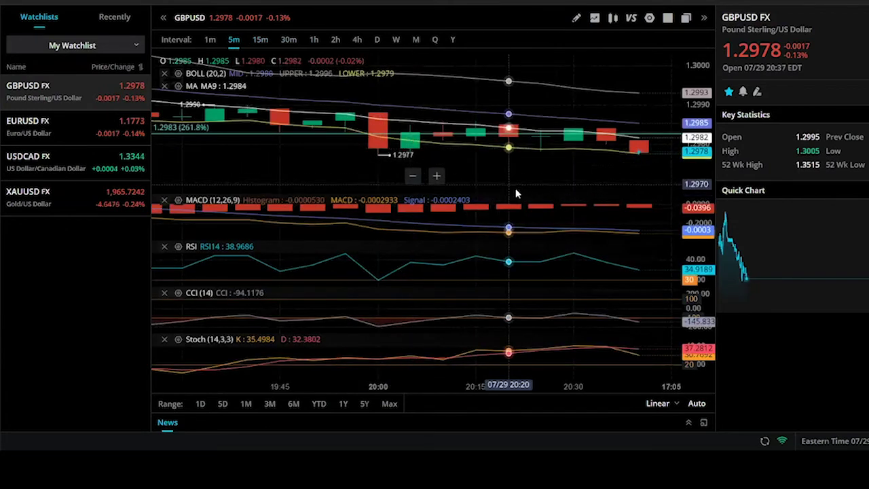
{"action": "scroll", "coordinate": [516, 188], "scroll_direction": "up", "scroll_amount": 3}
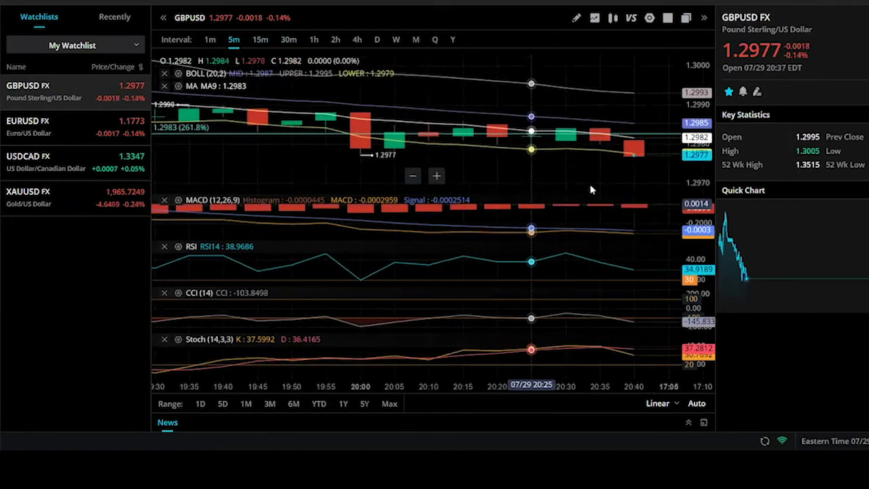
{"action": "left_click_drag", "start_coordinate": [572, 181], "coordinate": [510, 215]}
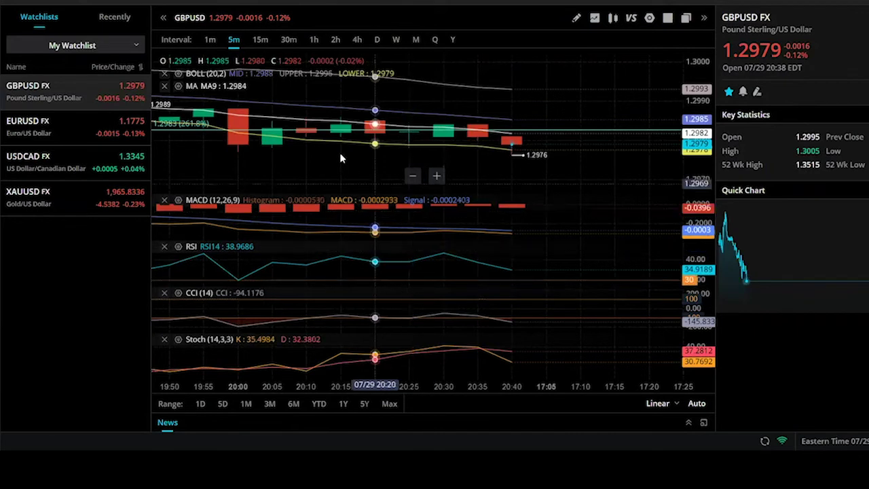
Zoom out the 5-minute chart, then check the chart's options menu and dismiss it.
{"action": "scroll", "coordinate": [477, 148], "scroll_direction": "down", "scroll_amount": 3}
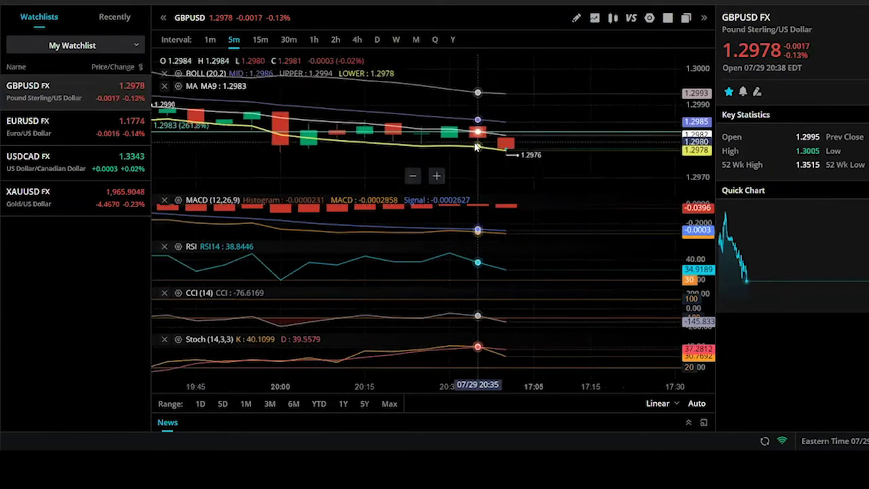
{"action": "scroll", "coordinate": [477, 147], "scroll_direction": "down", "scroll_amount": 2}
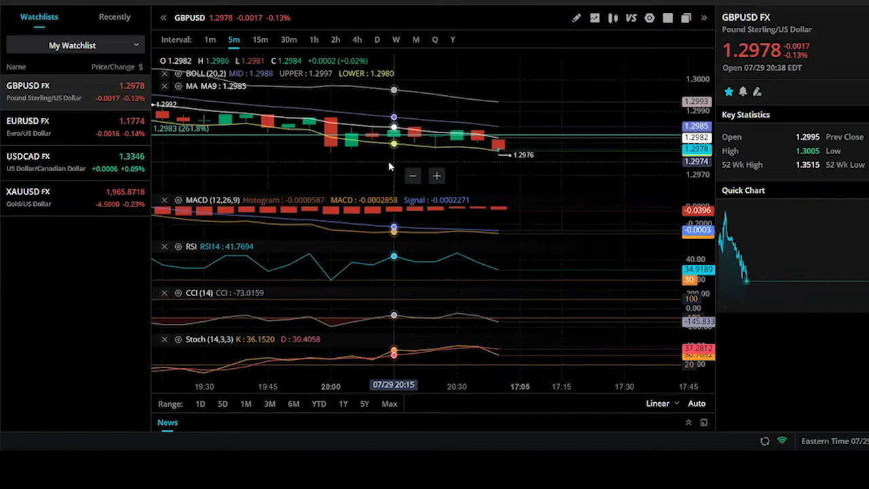
{"action": "right_click", "coordinate": [524, 139]}
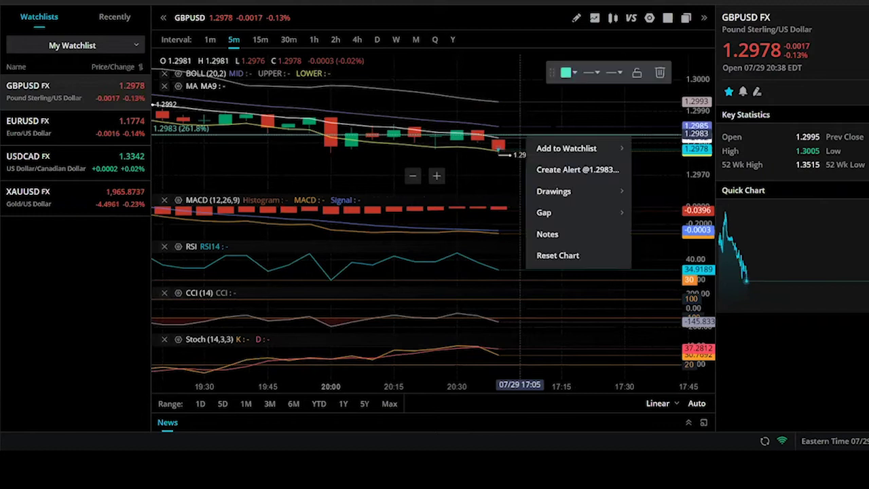
{"action": "left_click", "coordinate": [574, 119]}
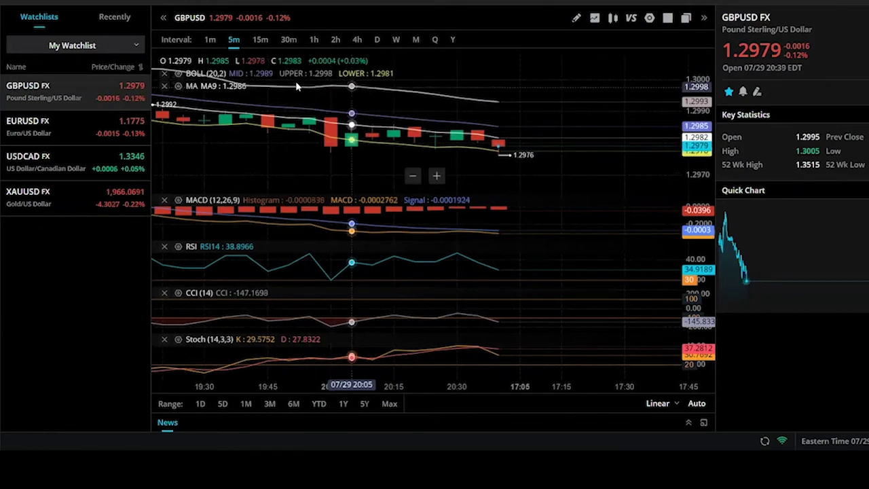
Switch GBPUSD to 1-hour candles and zoom out to show several days.
{"action": "left_click", "coordinate": [313, 41]}
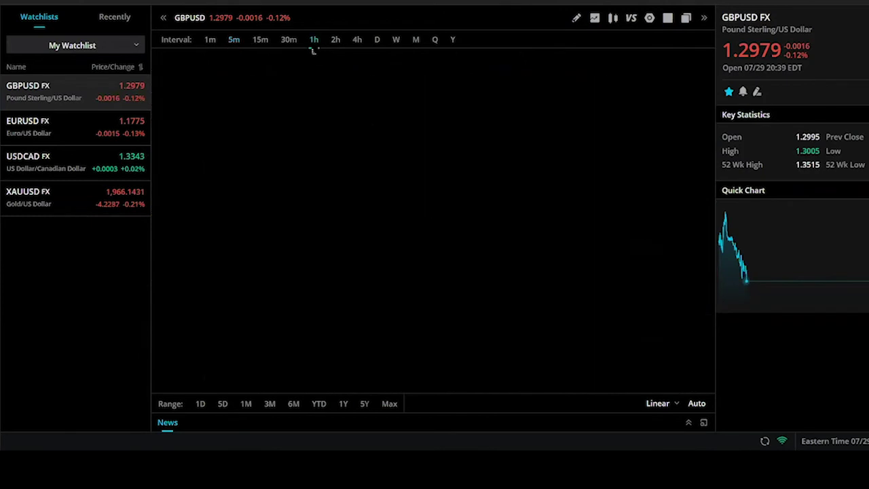
{"action": "scroll", "coordinate": [478, 122], "scroll_direction": "down", "scroll_amount": 3}
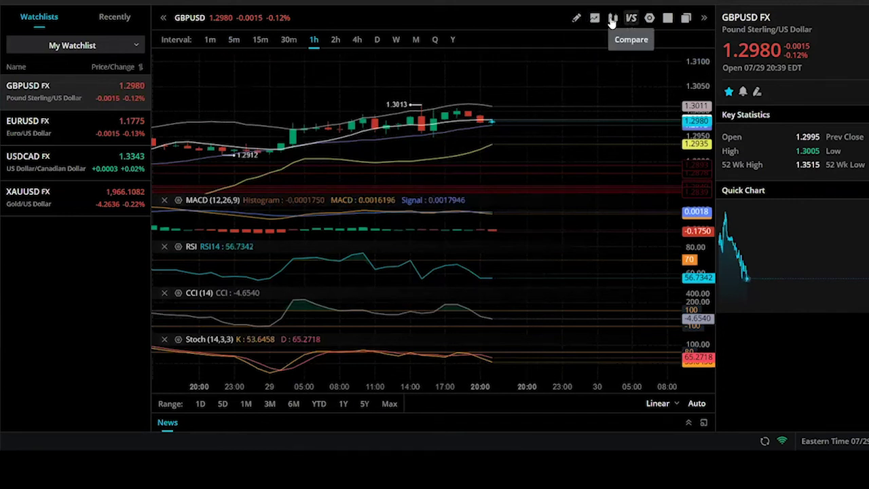
{"action": "left_click", "coordinate": [577, 21]}
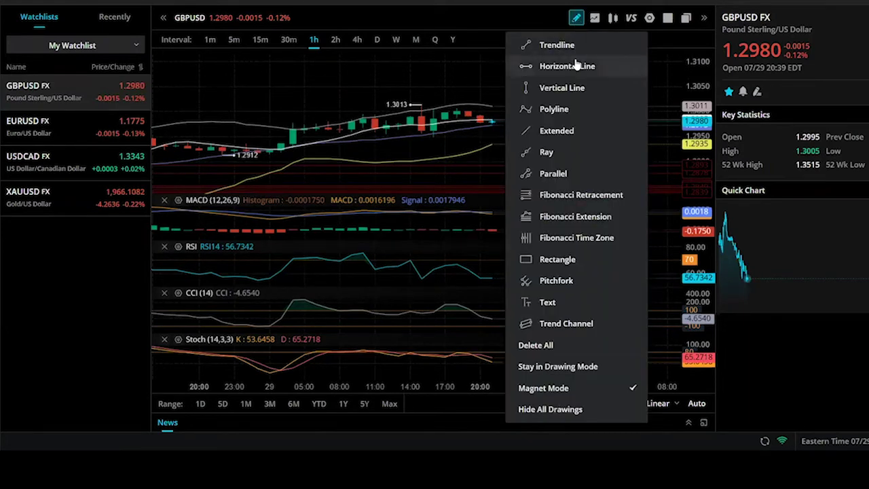
{"action": "left_click", "coordinate": [565, 195]}
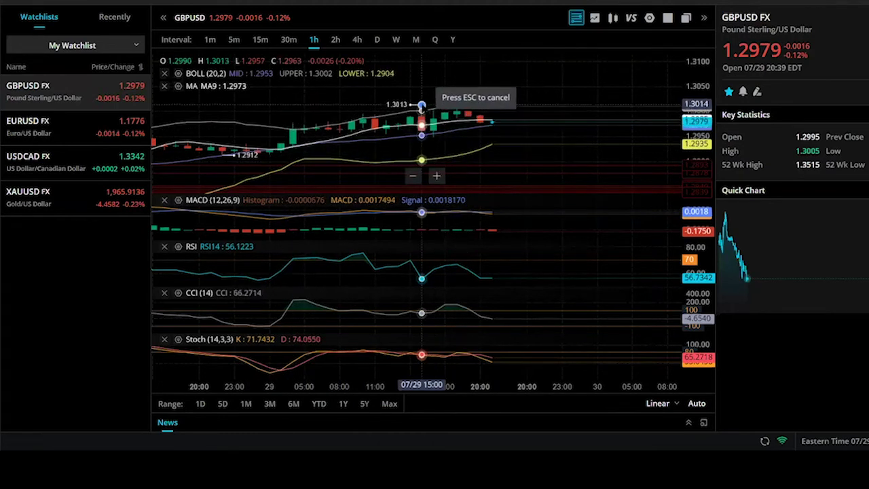
{"action": "left_click", "coordinate": [421, 106]}
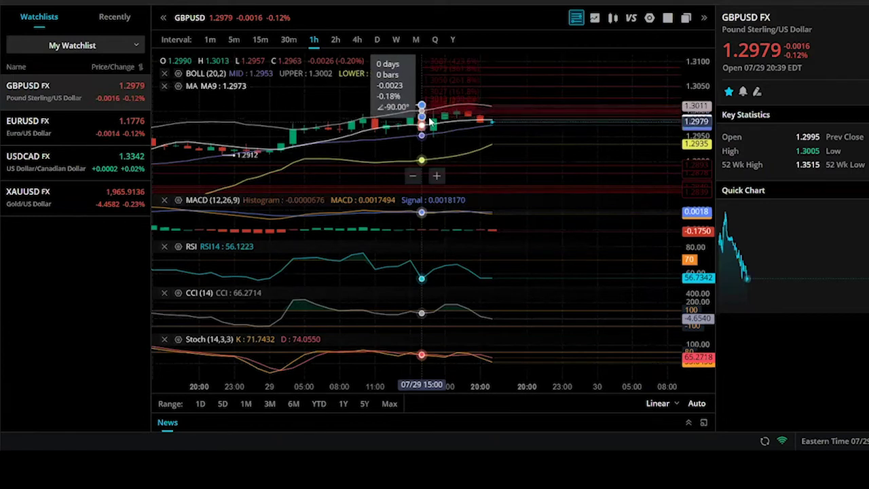
{"action": "right_click", "coordinate": [460, 97]}
{"action": "left_click", "coordinate": [493, 81]}
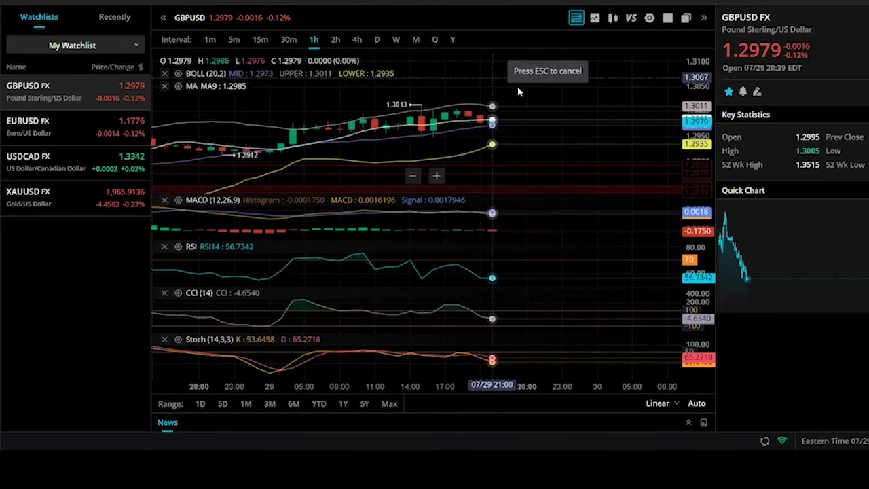
{"action": "left_click", "coordinate": [538, 78]}
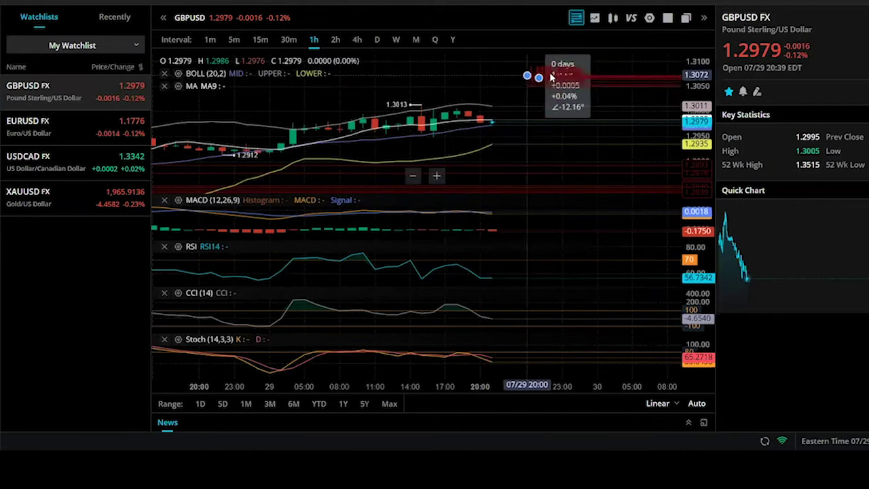
{"action": "left_click", "coordinate": [551, 73]}
Delete the stray Fibonacci, redraw it from the 1.3013 high to the 1.2911 low, and colour it teal.
{"action": "key", "text": "Delete"}
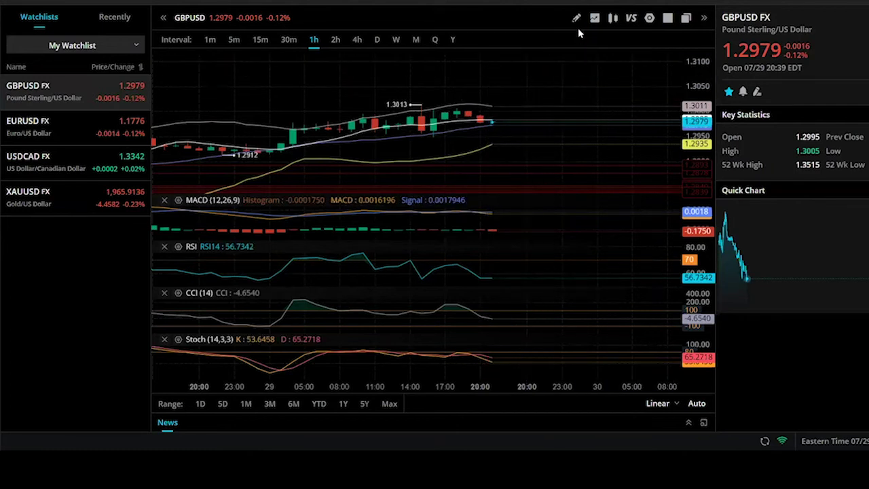
{"action": "left_click", "coordinate": [576, 19]}
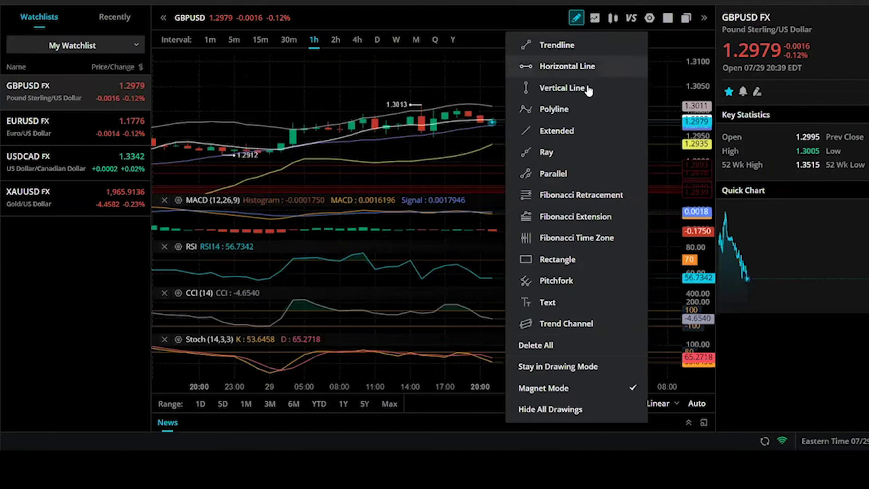
{"action": "left_click", "coordinate": [581, 195]}
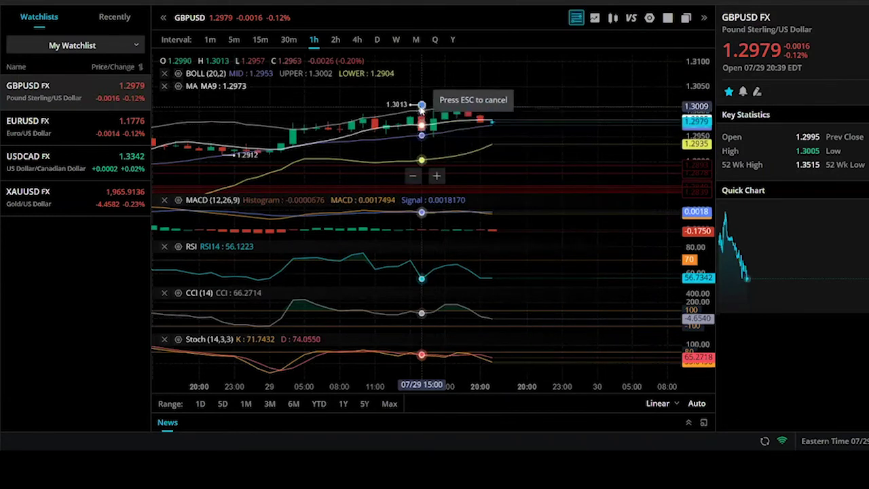
{"action": "left_click", "coordinate": [421, 105]}
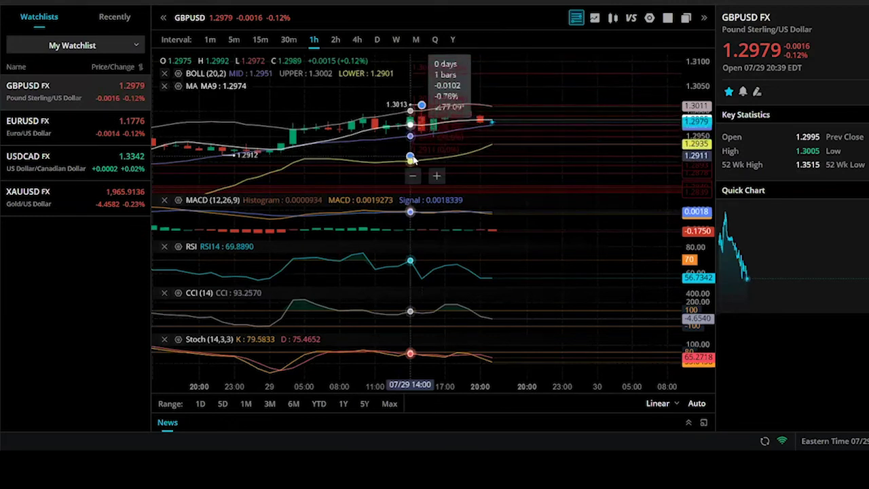
{"action": "left_click", "coordinate": [410, 158]}
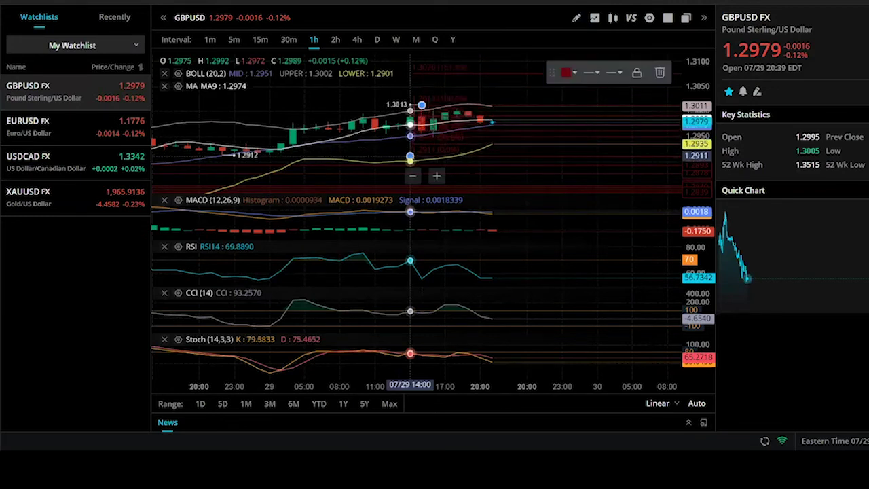
{"action": "left_click", "coordinate": [567, 72]}
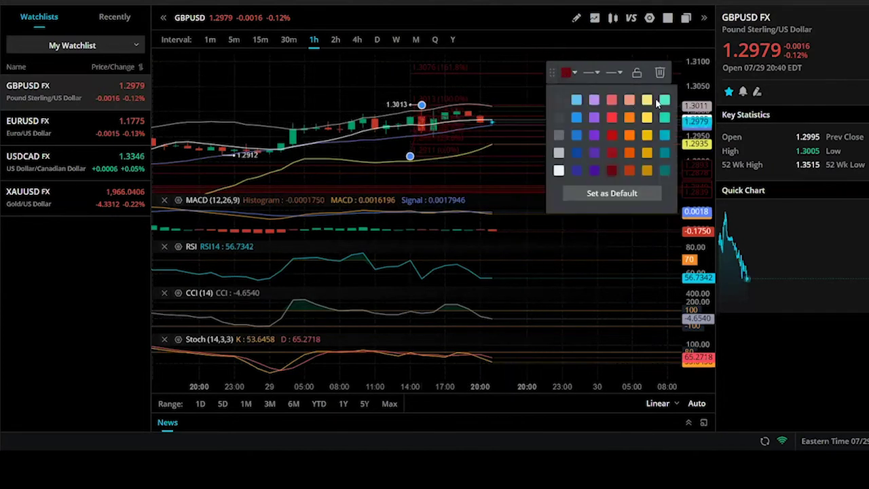
{"action": "left_click", "coordinate": [665, 101]}
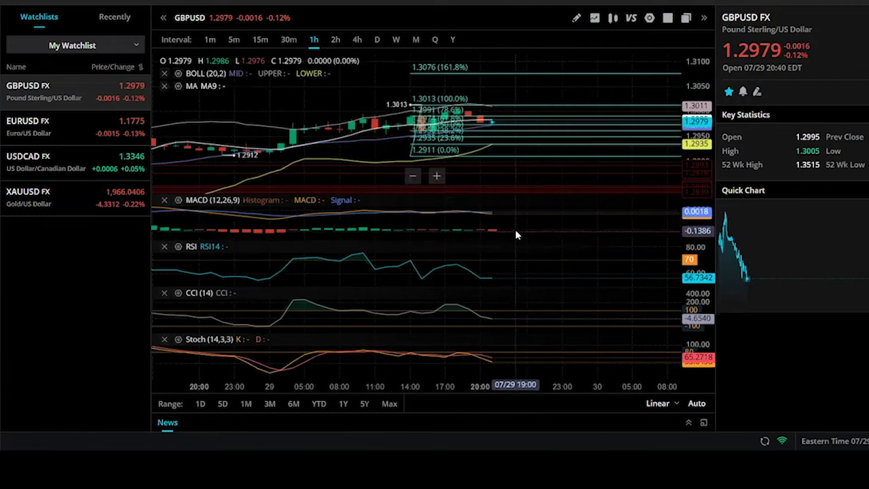
Zoom in on the recent hourly candles and select the teal Fibonacci retracement.
{"action": "scroll", "coordinate": [516, 234], "scroll_direction": "up", "scroll_amount": 5}
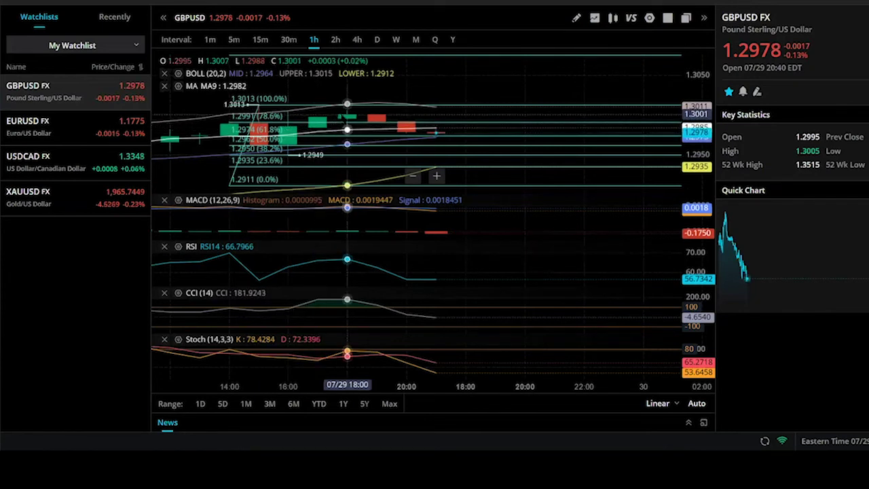
{"action": "left_click", "coordinate": [406, 127]}
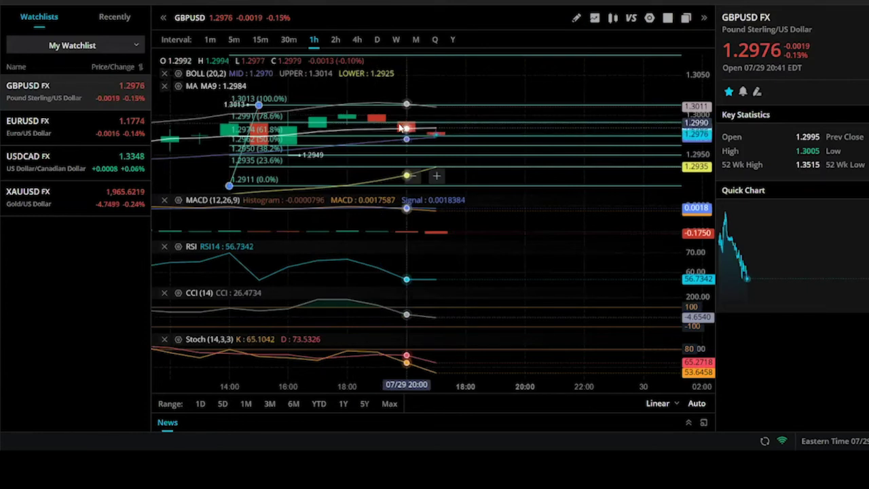
{"action": "scroll", "coordinate": [305, 129], "scroll_direction": "up", "scroll_amount": 2}
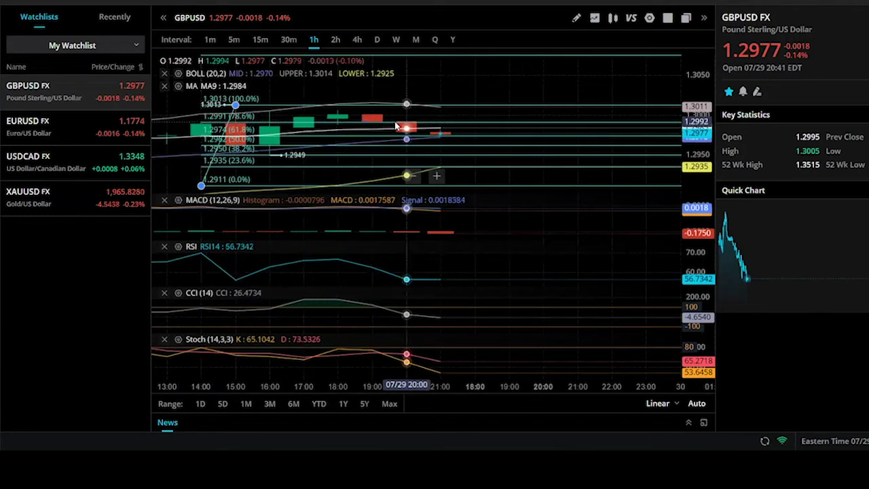
{"action": "scroll", "coordinate": [400, 131], "scroll_direction": "up", "scroll_amount": 3}
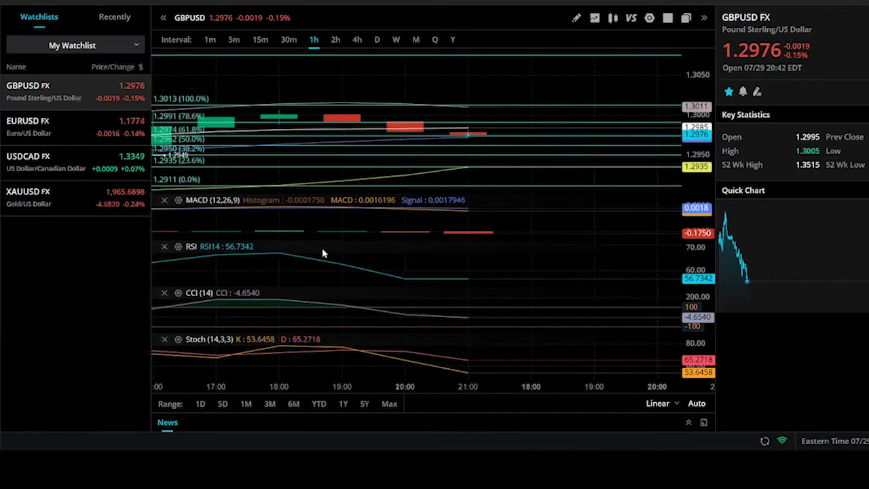
{"action": "scroll", "coordinate": [312, 183], "scroll_direction": "down", "scroll_amount": 2}
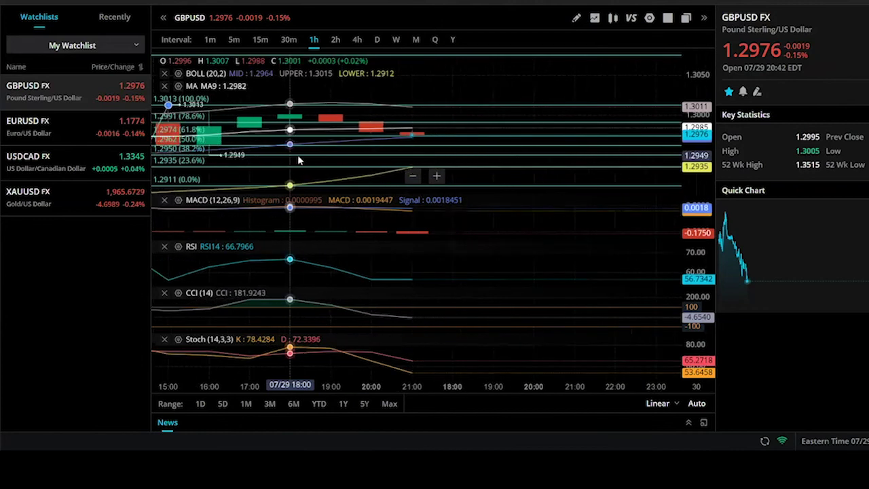
{"action": "scroll", "coordinate": [298, 155], "scroll_direction": "down", "scroll_amount": 2}
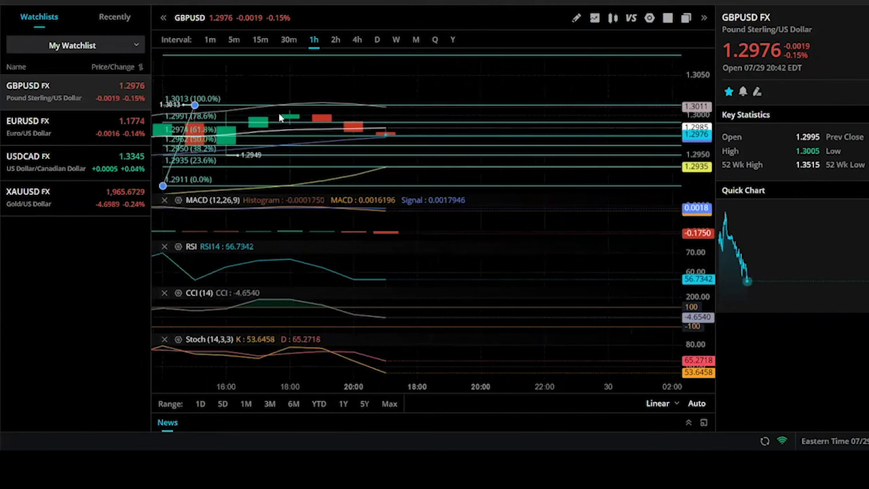
Switch to 5-minute candles and zoom until the latest candles and Bollinger Bands are enlarged.
{"action": "left_click", "coordinate": [233, 39]}
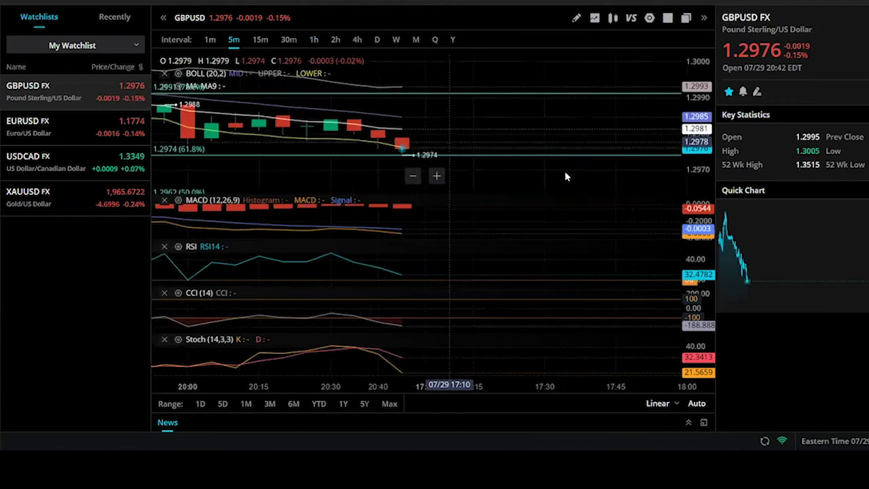
{"action": "scroll", "coordinate": [565, 177], "scroll_direction": "down", "scroll_amount": 2}
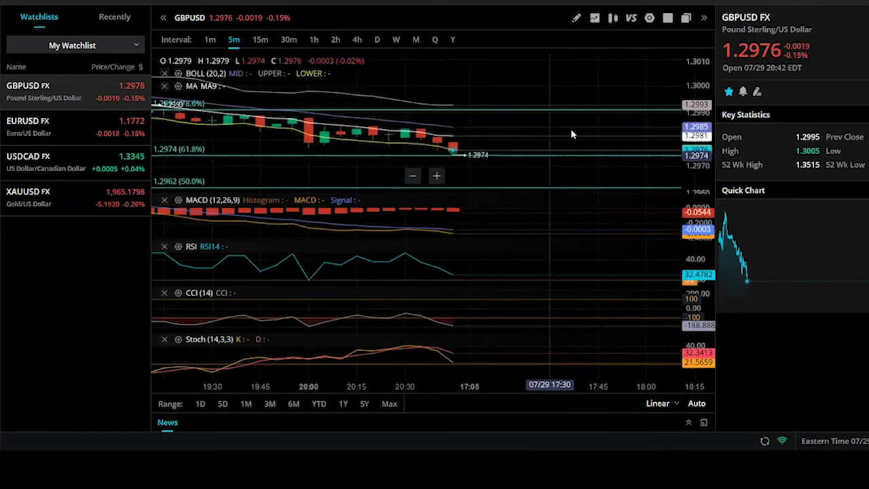
{"action": "scroll", "coordinate": [572, 129], "scroll_direction": "down", "scroll_amount": 2}
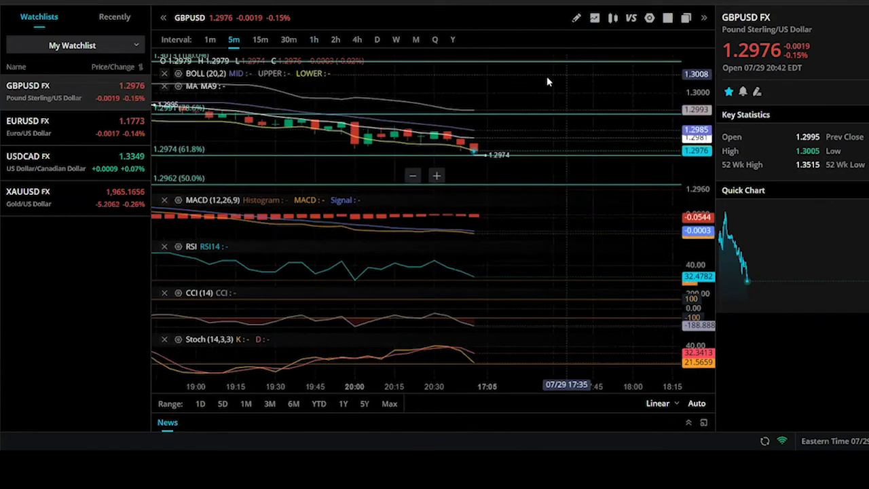
{"action": "scroll", "coordinate": [536, 81], "scroll_direction": "right", "scroll_amount": 3}
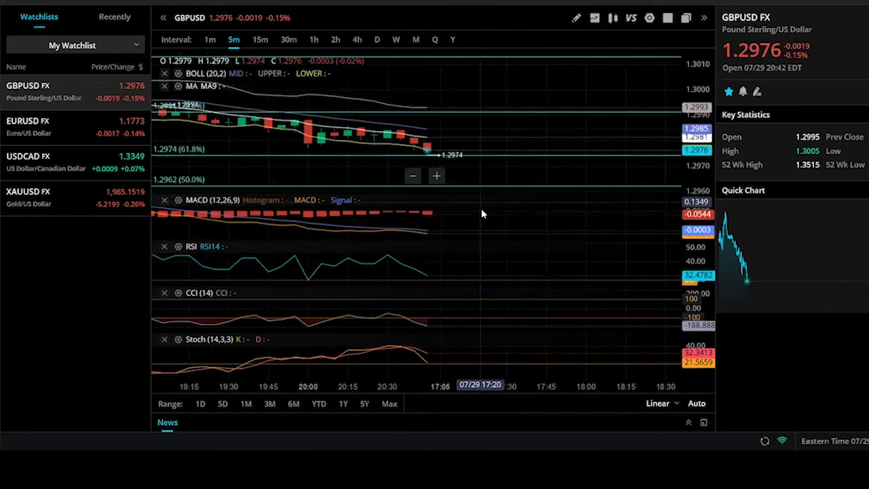
{"action": "scroll", "coordinate": [526, 256], "scroll_direction": "up", "scroll_amount": 1}
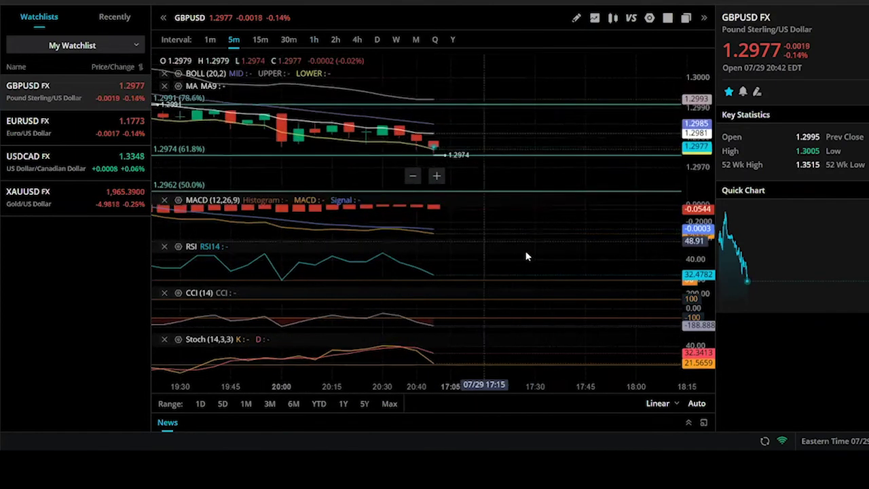
{"action": "scroll", "coordinate": [522, 251], "scroll_direction": "up", "scroll_amount": 2}
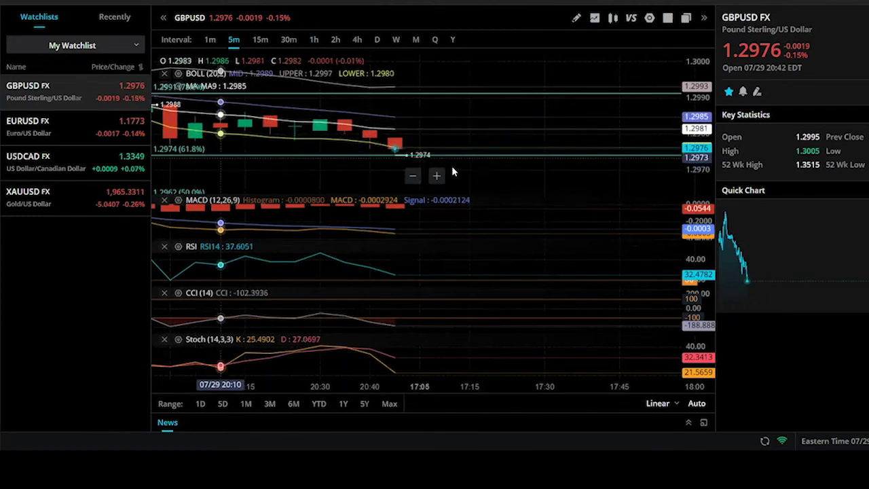
{"action": "scroll", "coordinate": [464, 188], "scroll_direction": "up", "scroll_amount": 2}
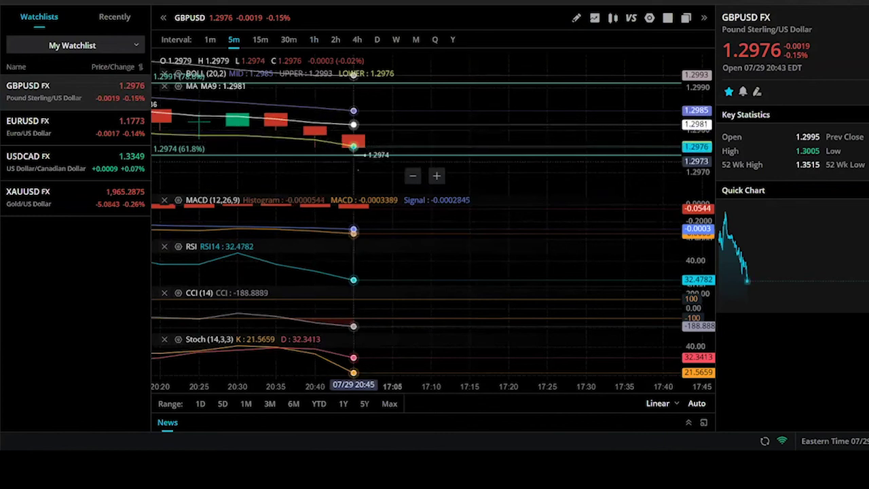
{"action": "scroll", "coordinate": [452, 186], "scroll_direction": "down", "scroll_amount": 3}
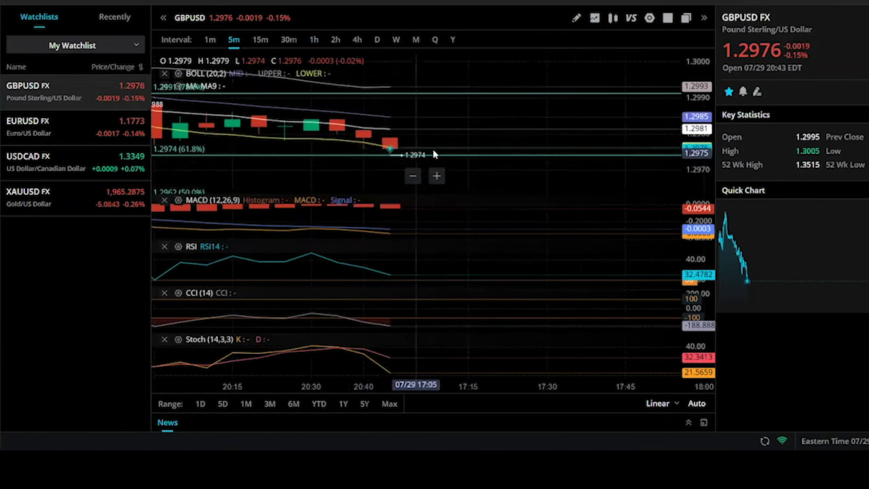
{"action": "scroll", "coordinate": [540, 220], "scroll_direction": "down", "scroll_amount": 3}
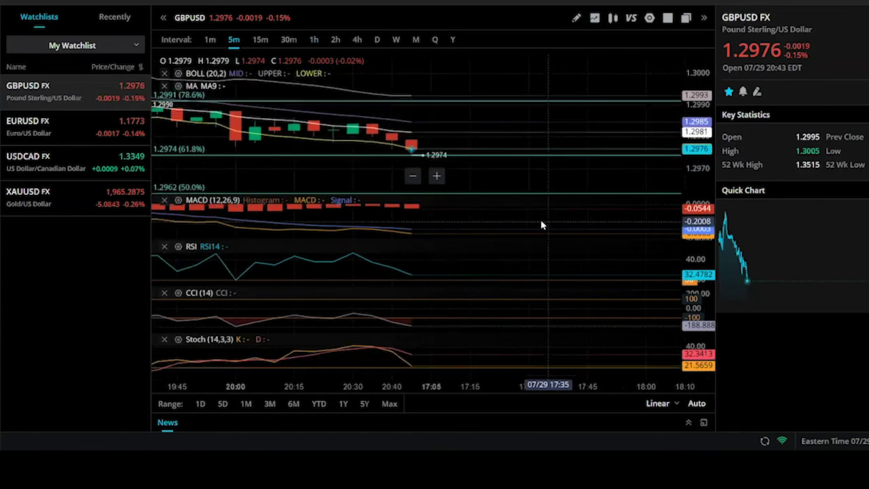
{"action": "scroll", "coordinate": [541, 219], "scroll_direction": "up", "scroll_amount": 2}
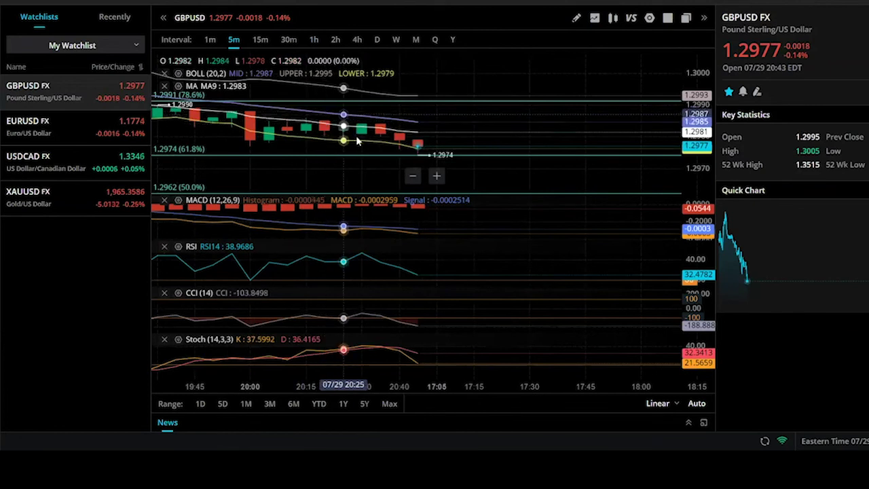
{"action": "scroll", "coordinate": [497, 141], "scroll_direction": "up", "scroll_amount": 2}
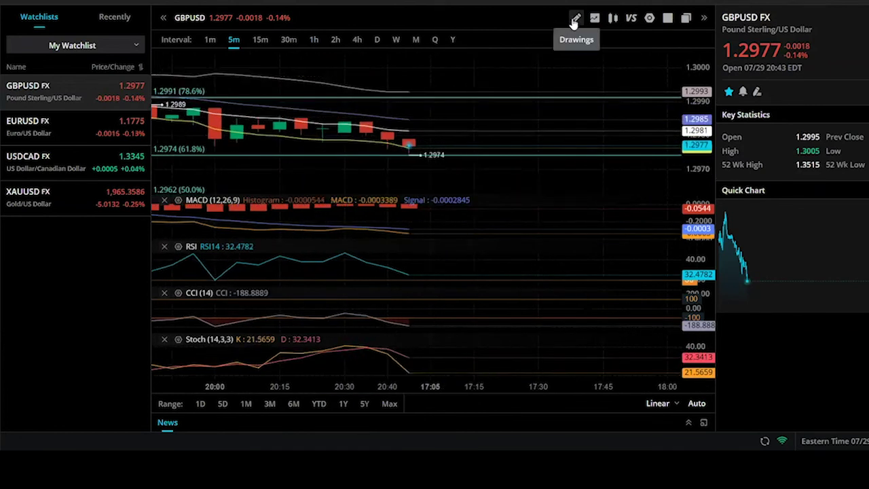
{"action": "left_click", "coordinate": [595, 19]}
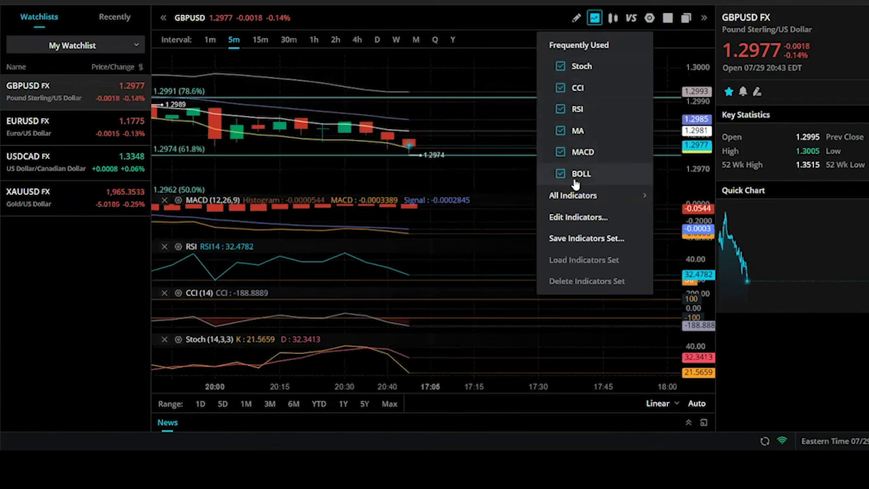
{"action": "left_click", "coordinate": [474, 72]}
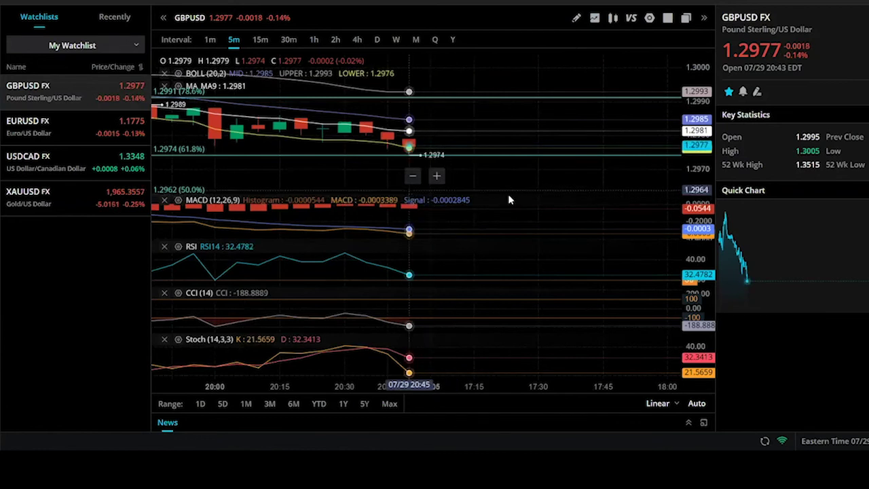
{"action": "scroll", "coordinate": [508, 190], "scroll_direction": "down", "scroll_amount": 1}
{"action": "scroll", "coordinate": [509, 192], "scroll_direction": "down", "scroll_amount": 1}
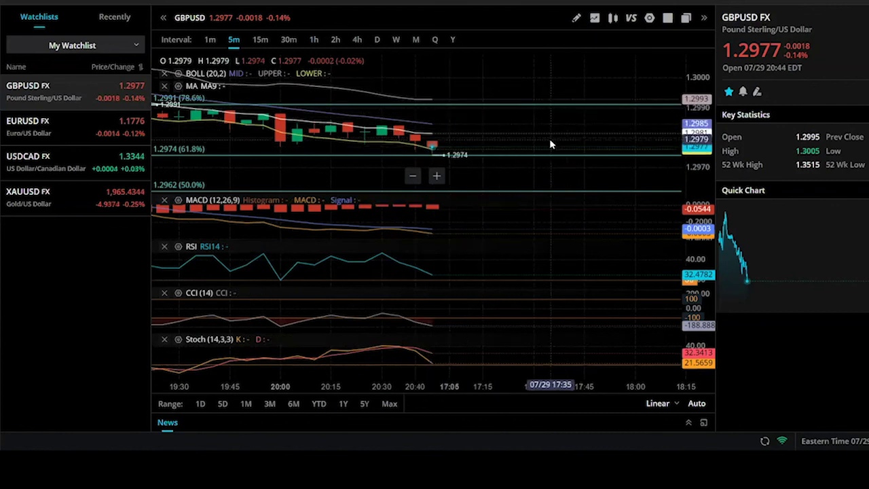
{"action": "scroll", "coordinate": [550, 141], "scroll_direction": "down", "scroll_amount": 5}
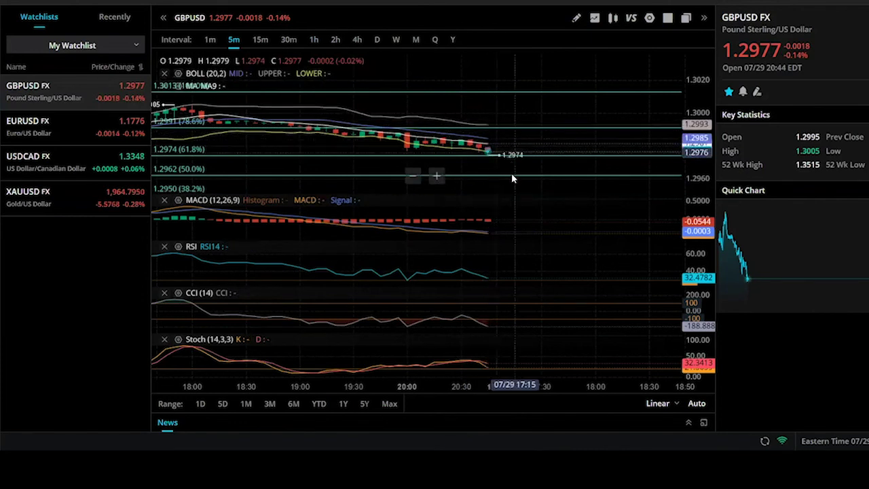
{"action": "scroll", "coordinate": [516, 186], "scroll_direction": "up", "scroll_amount": 3}
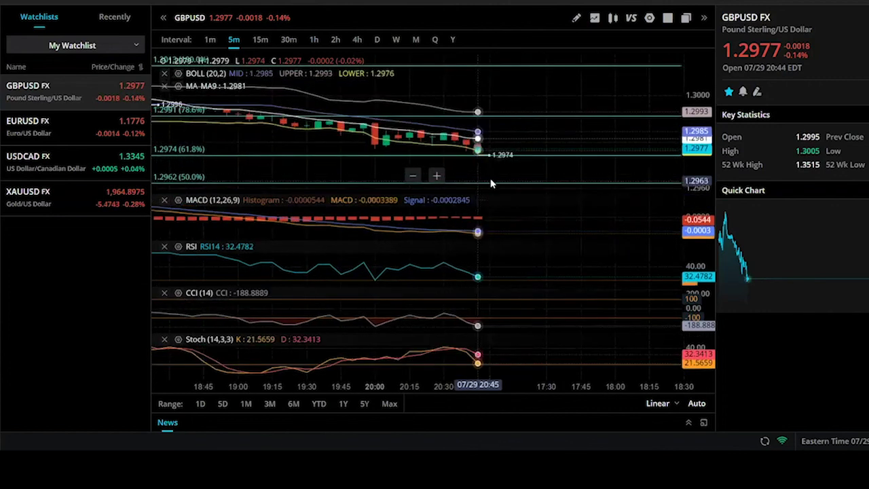
{"action": "scroll", "coordinate": [519, 185], "scroll_direction": "down", "scroll_amount": 2}
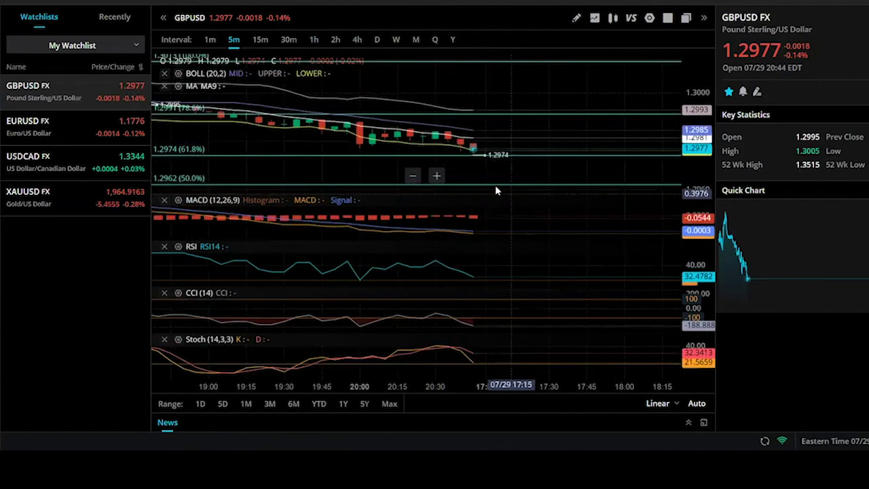
{"action": "scroll", "coordinate": [495, 188], "scroll_direction": "down", "scroll_amount": 4}
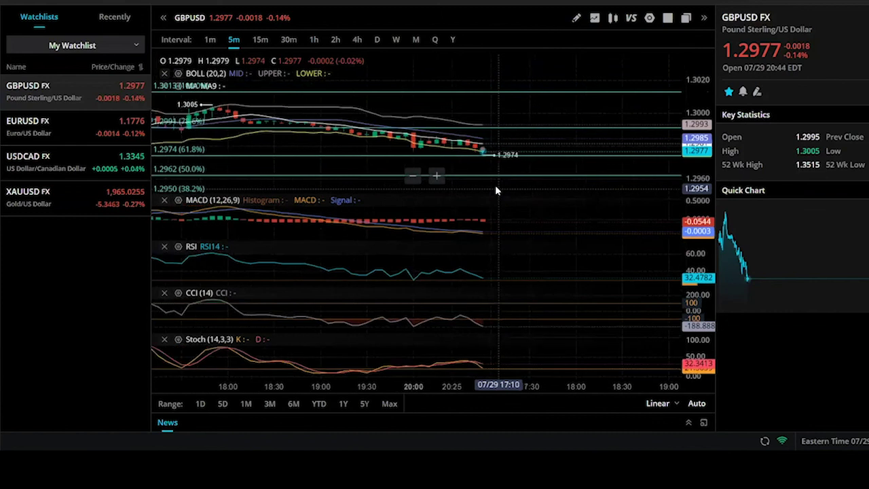
{"action": "scroll", "coordinate": [495, 187], "scroll_direction": "up", "scroll_amount": 3}
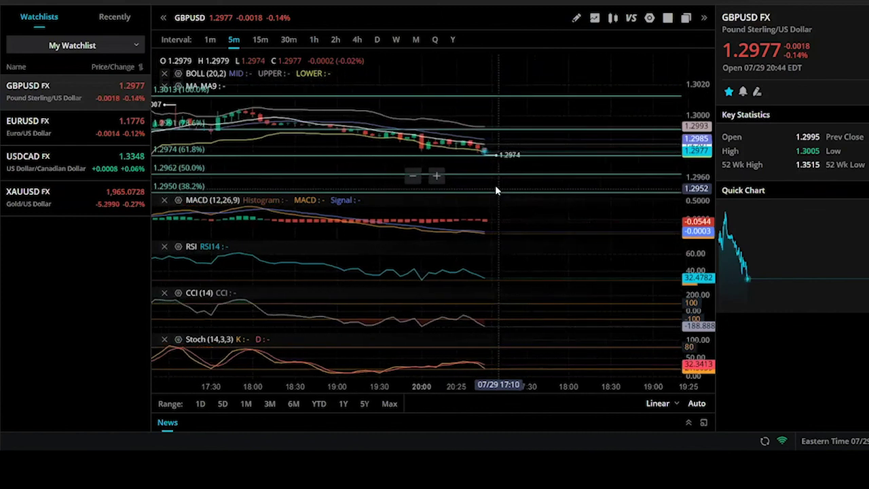
{"action": "scroll", "coordinate": [495, 190], "scroll_direction": "up", "scroll_amount": 4}
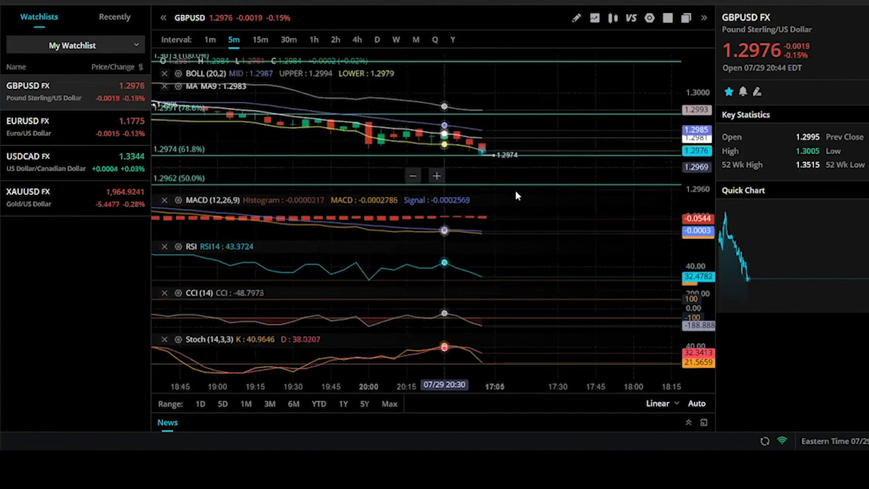
{"action": "scroll", "coordinate": [528, 202], "scroll_direction": "up", "scroll_amount": 1}
{"action": "scroll", "coordinate": [527, 203], "scroll_direction": "up", "scroll_amount": 2}
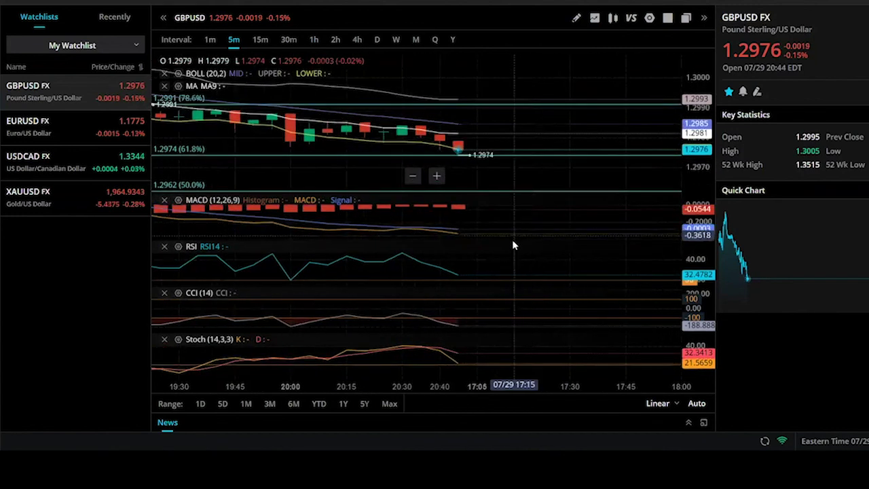